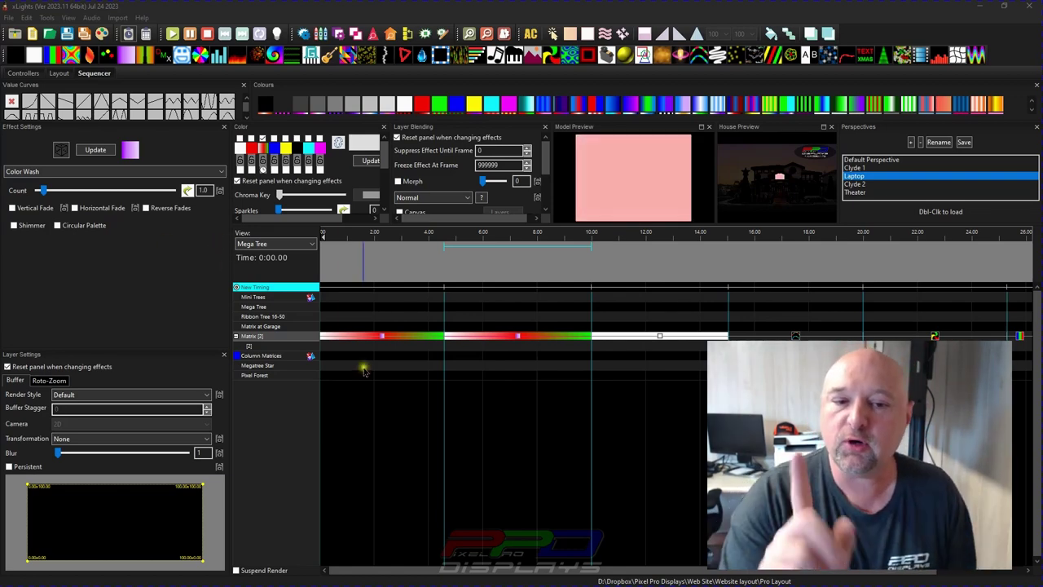
# Try a multicolour palette on the Matrix's first Color Wash, then revert it
pyautogui.click(383, 337)
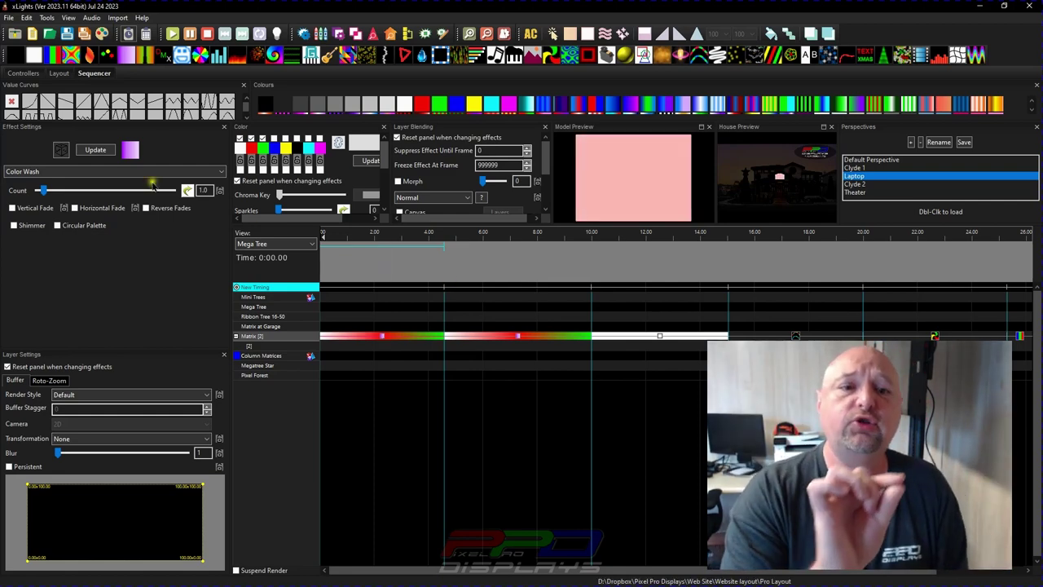
pyautogui.click(297, 138)
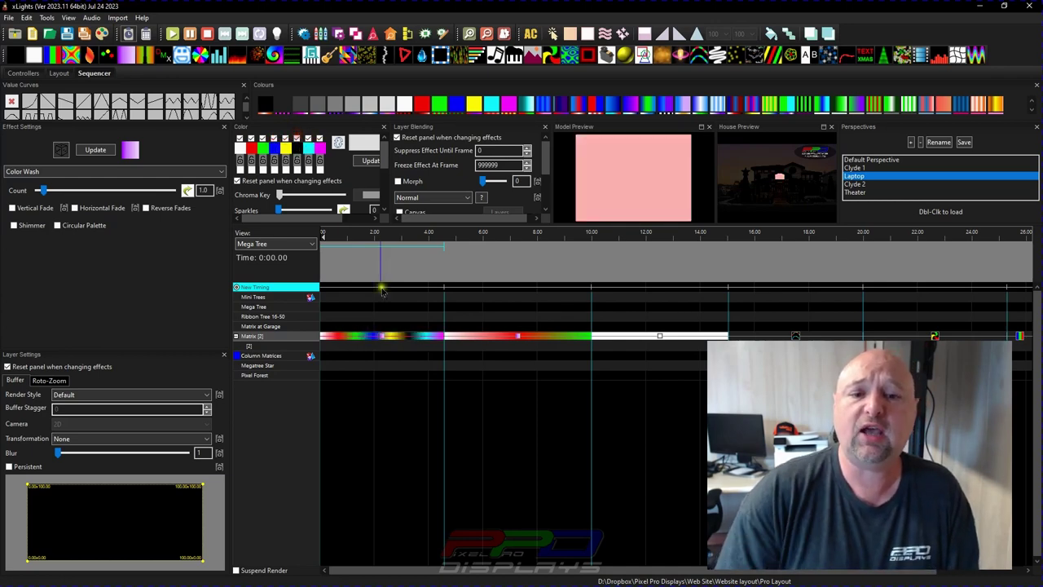
pyautogui.click(348, 337)
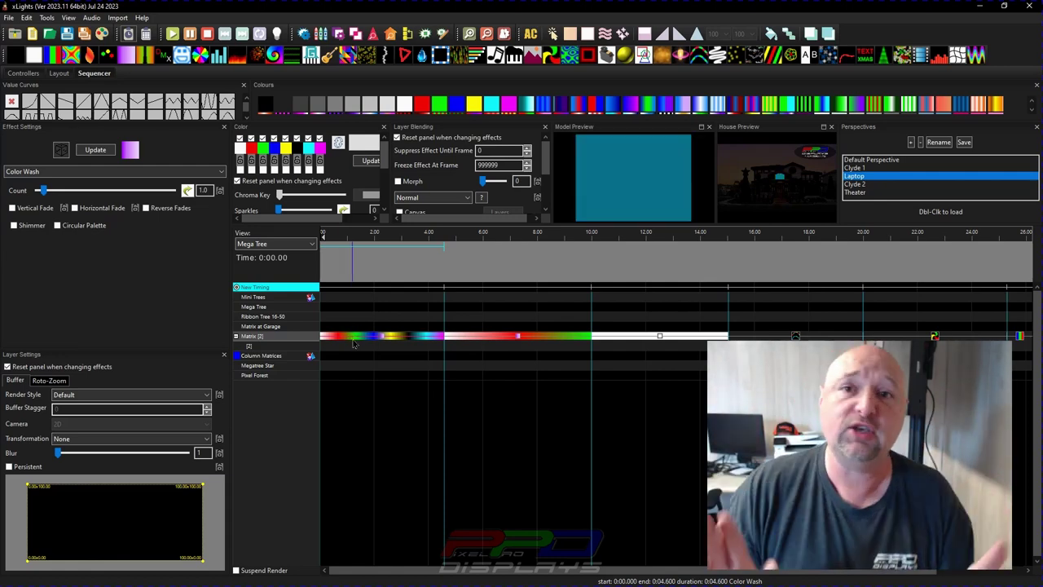
pyautogui.click(277, 310)
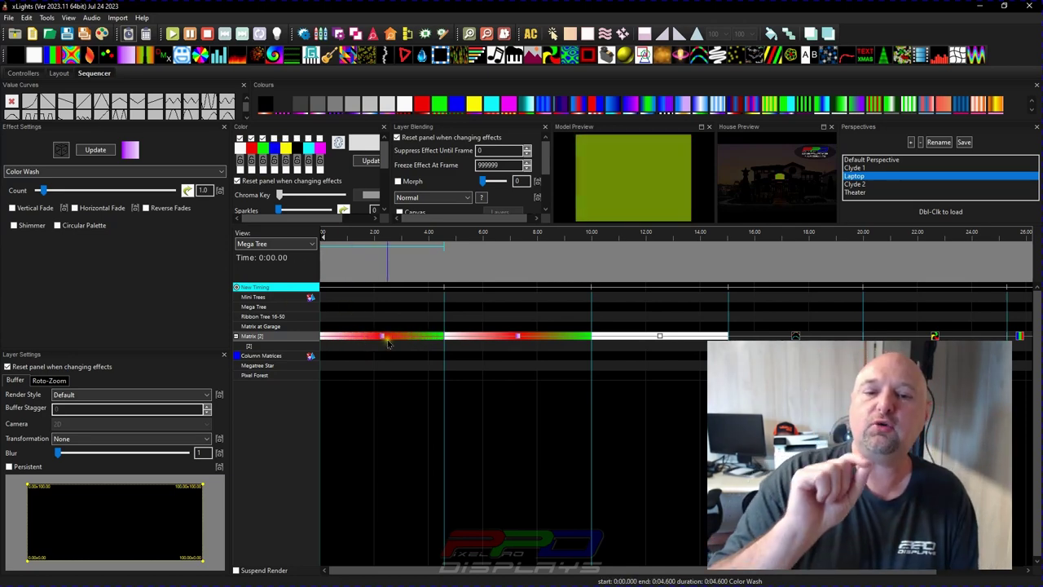
pyautogui.click(526, 348)
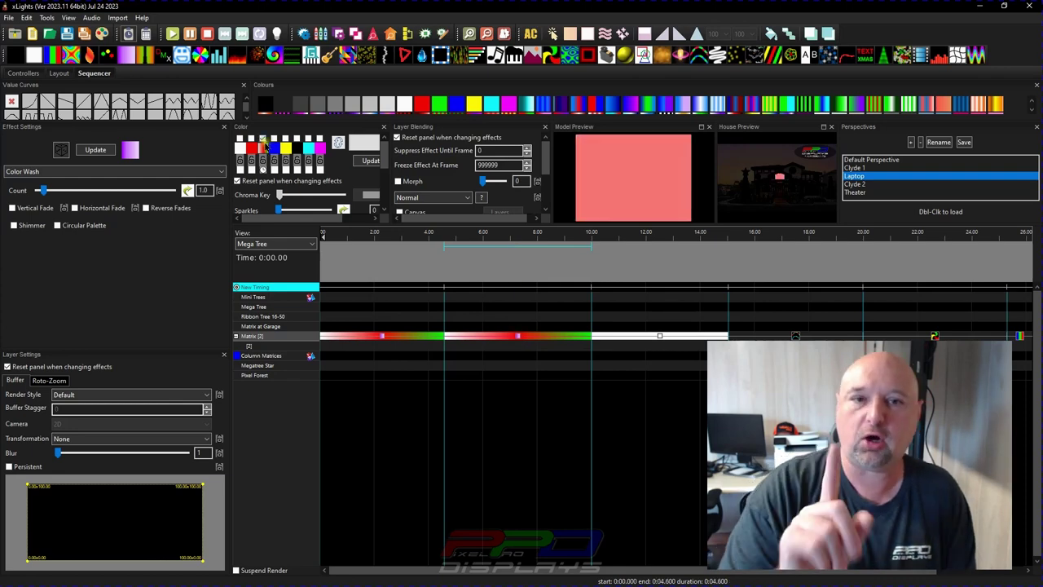
# Apply the white-to-purple preset colour curve to a palette colour of the second Color Wash
pyautogui.click(272, 152)
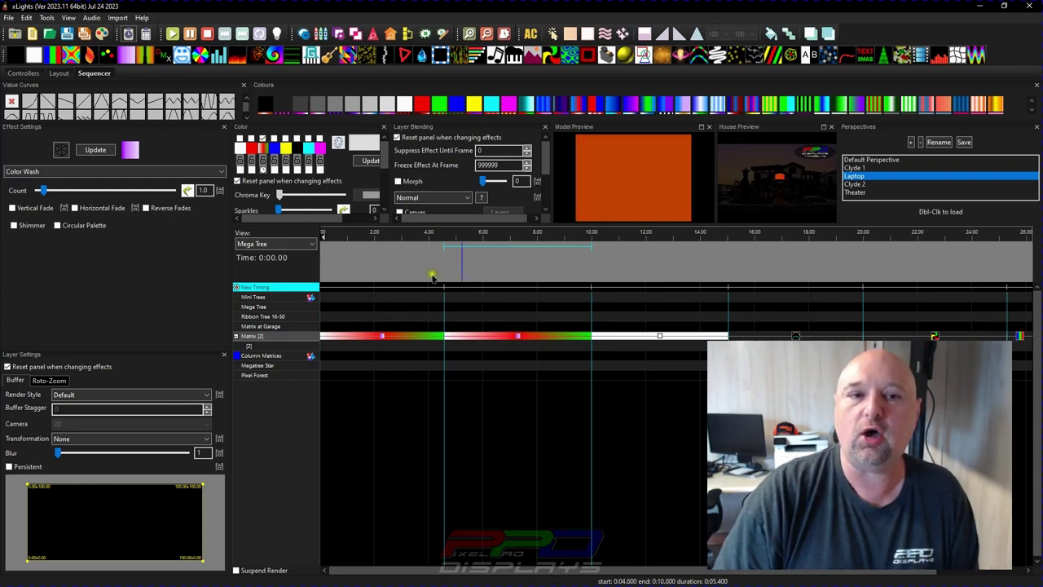
pyautogui.click(278, 150)
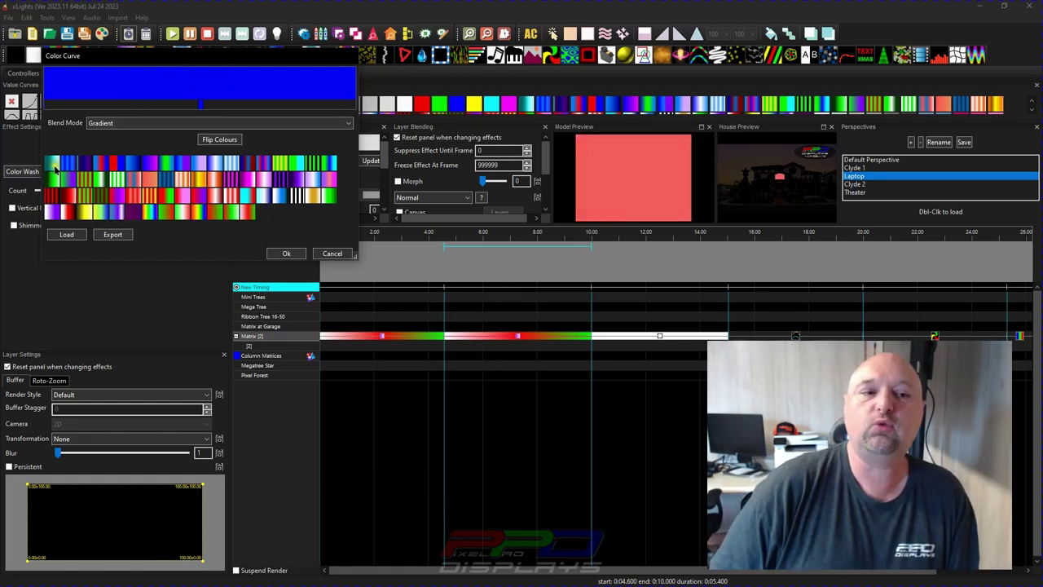
pyautogui.click(55, 212)
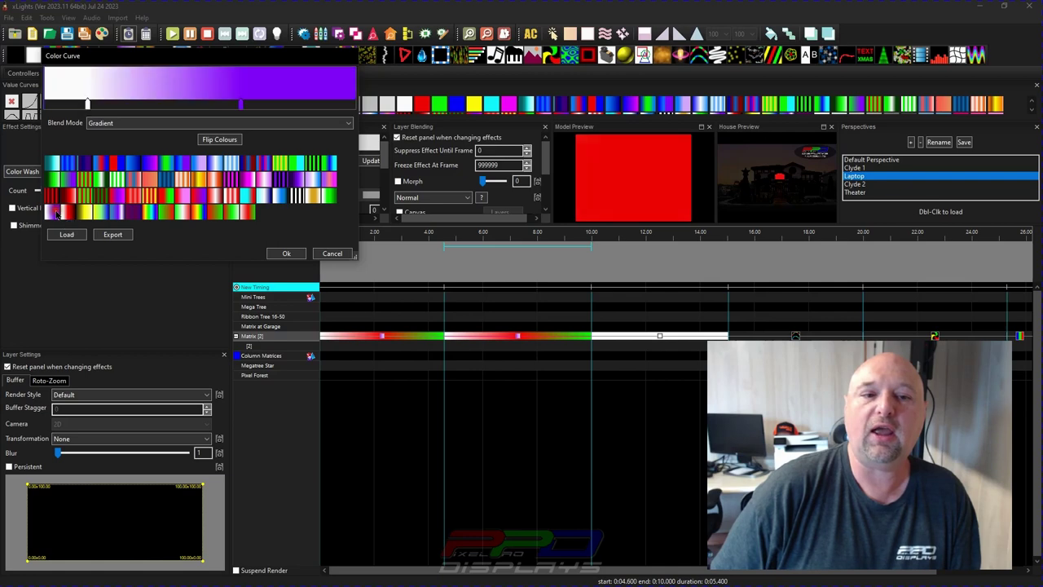
pyautogui.click(286, 254)
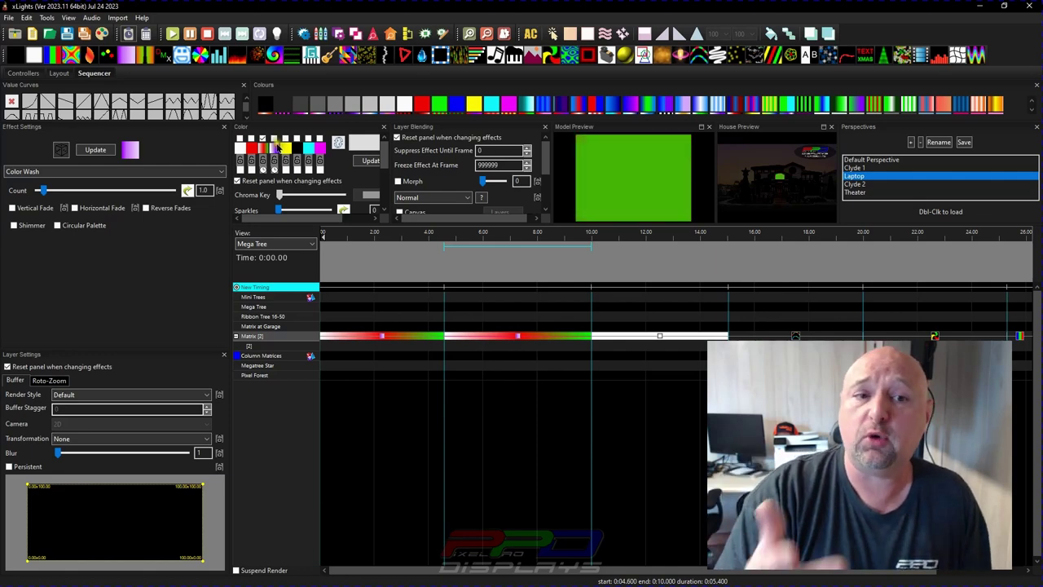
pyautogui.click(383, 336)
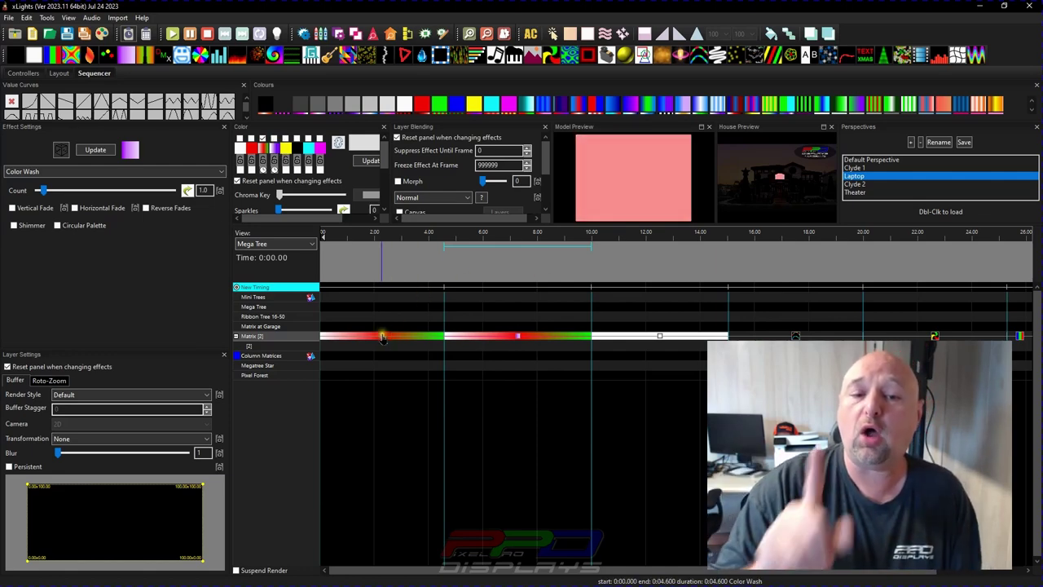
pyautogui.click(520, 338)
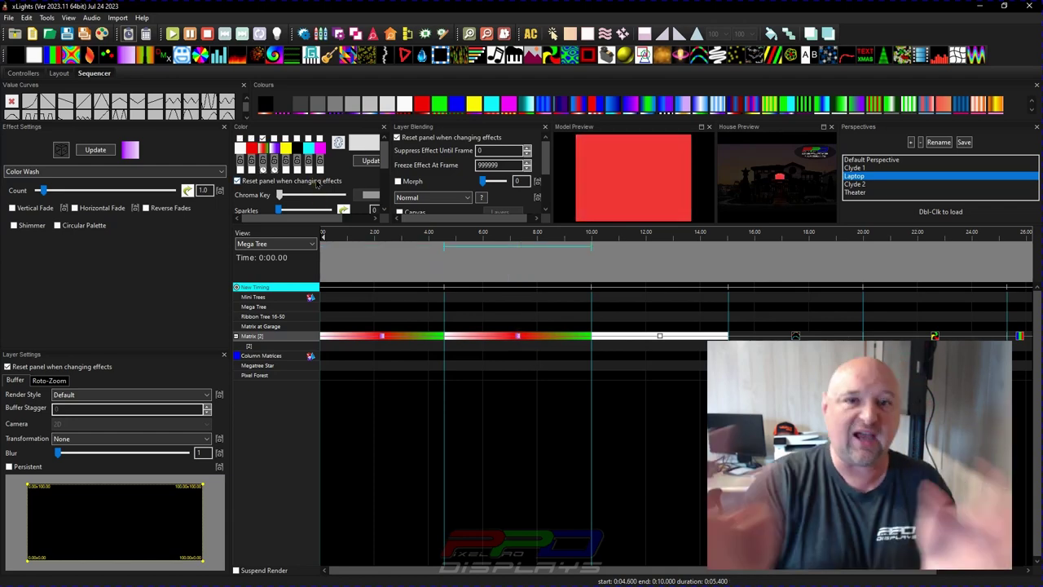
pyautogui.click(278, 161)
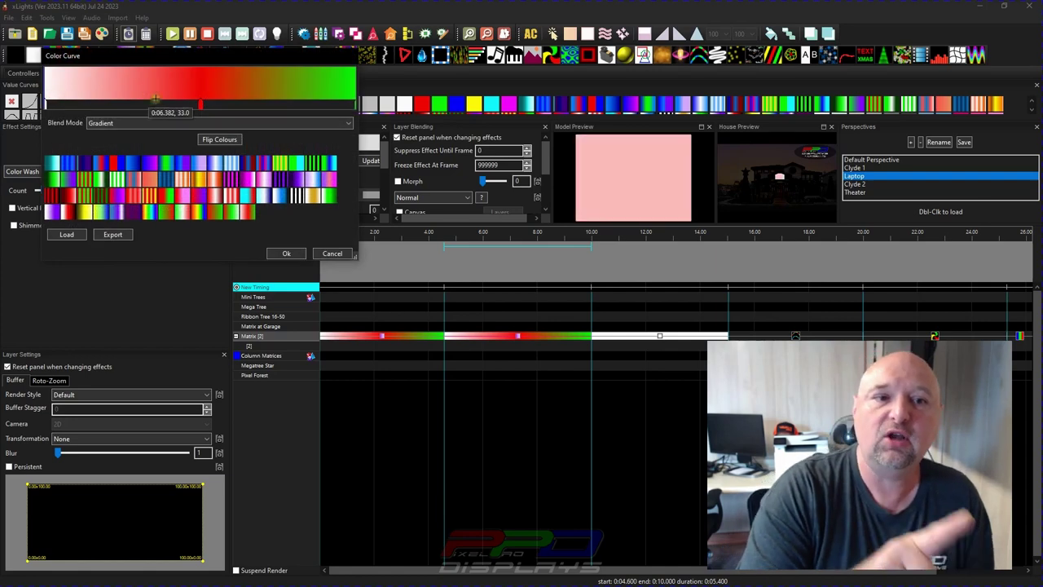
pyautogui.click(286, 253)
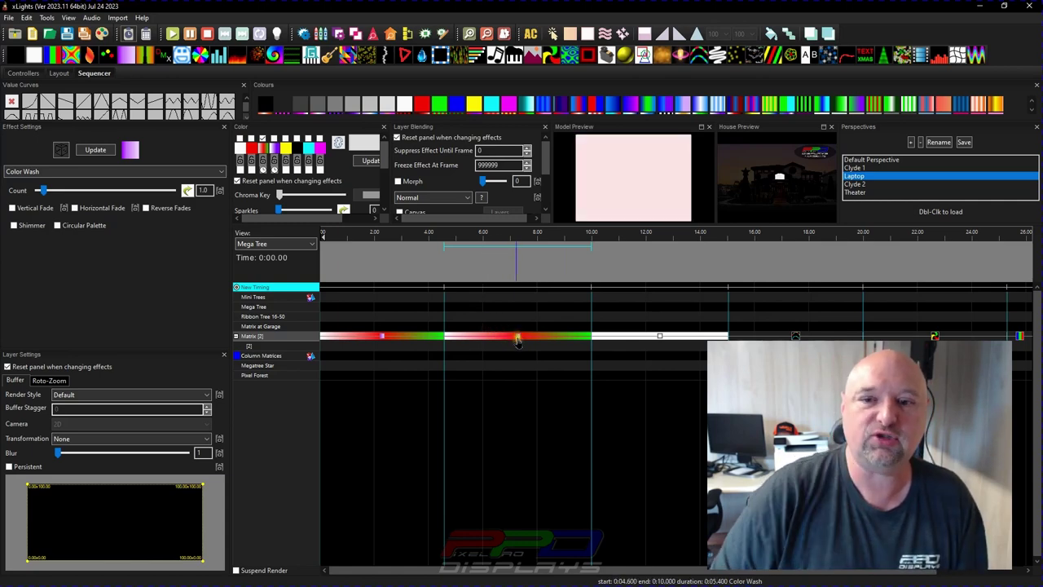
# Change the white On effect at 10–15 s into a Plasma effect
pyautogui.click(661, 338)
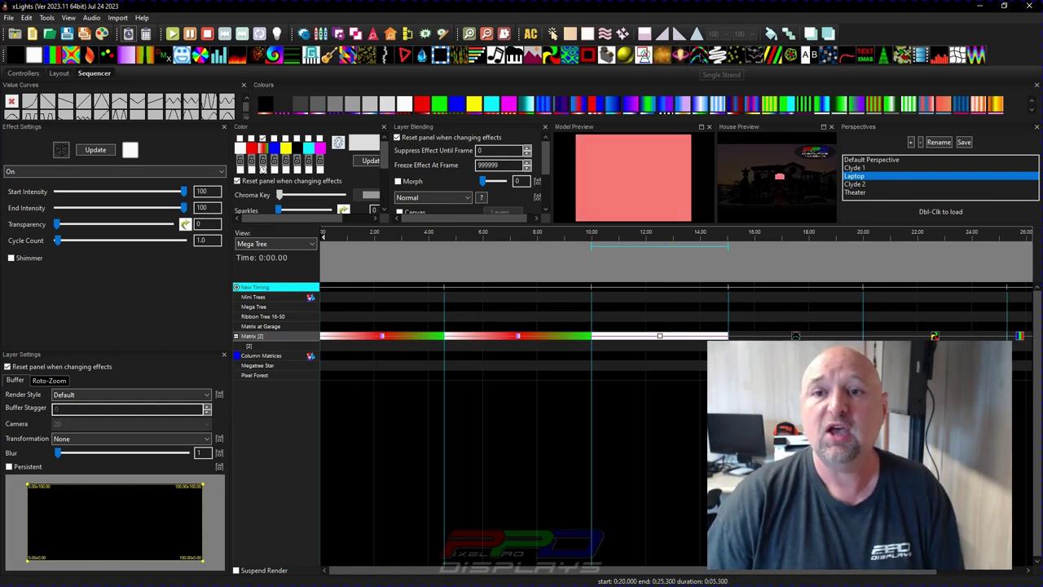
pyautogui.click(641, 53)
pyautogui.click(45, 172)
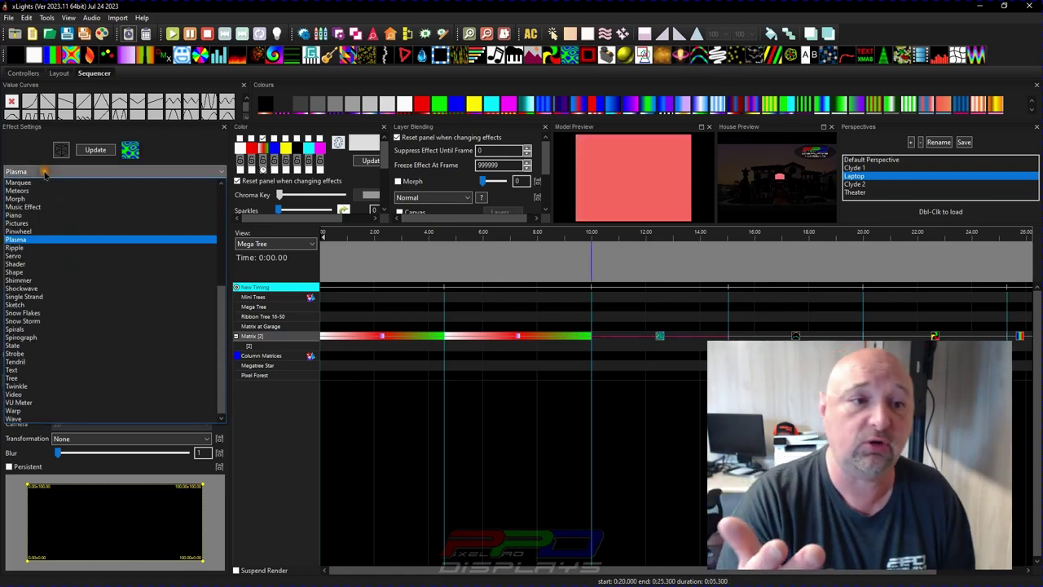
pyautogui.click(45, 174)
# Keep the Plasma colour choice at Normal and reselect the Plasma effect
pyautogui.click(98, 190)
pyautogui.click(81, 197)
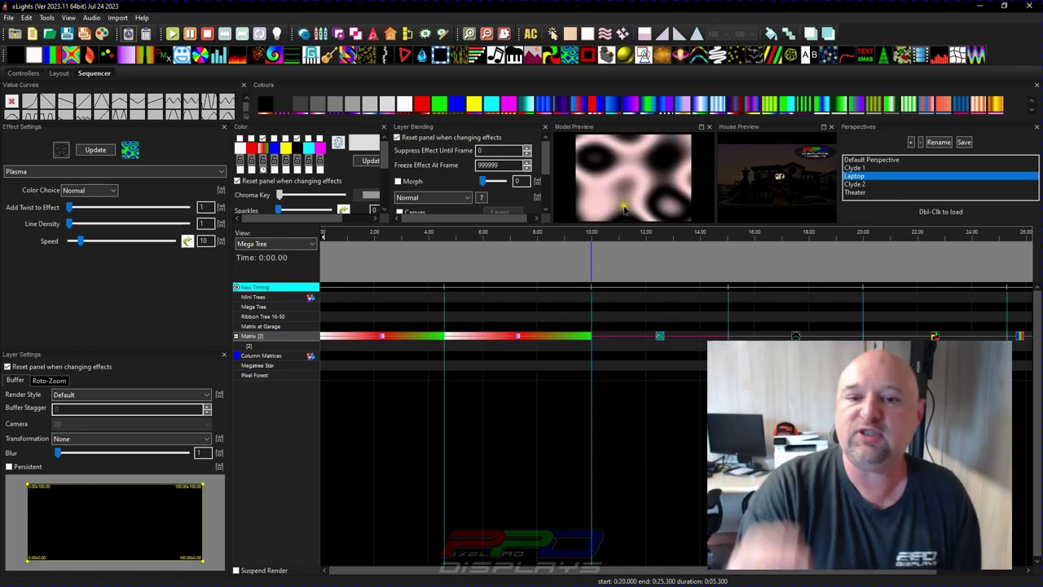
pyautogui.click(530, 336)
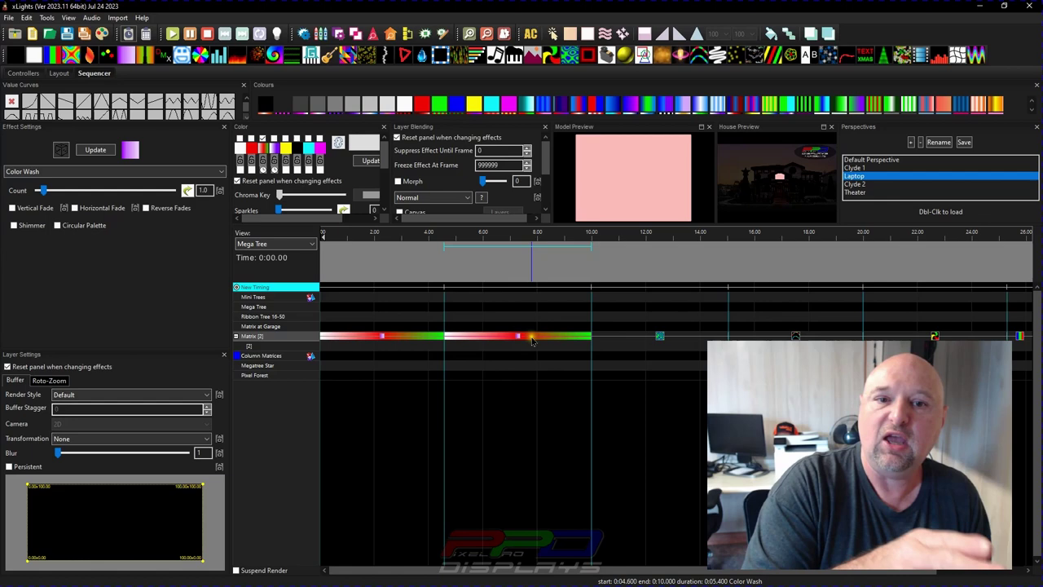
pyautogui.click(649, 337)
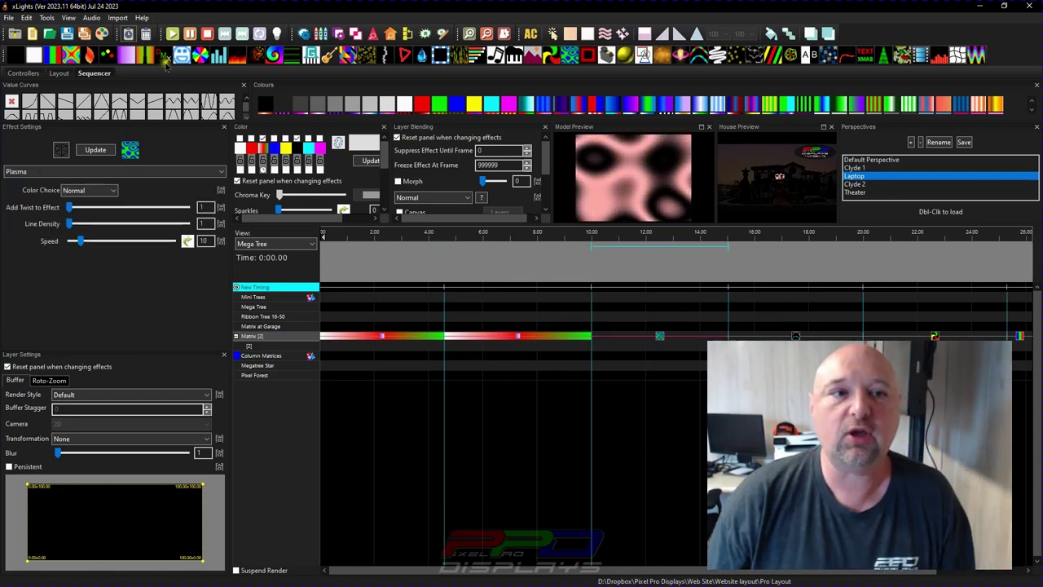
# Drop an On effect onto the Plasma at 10–15 s, replacing it
pyautogui.moveTo(35, 55); pyautogui.dragTo(674, 341)
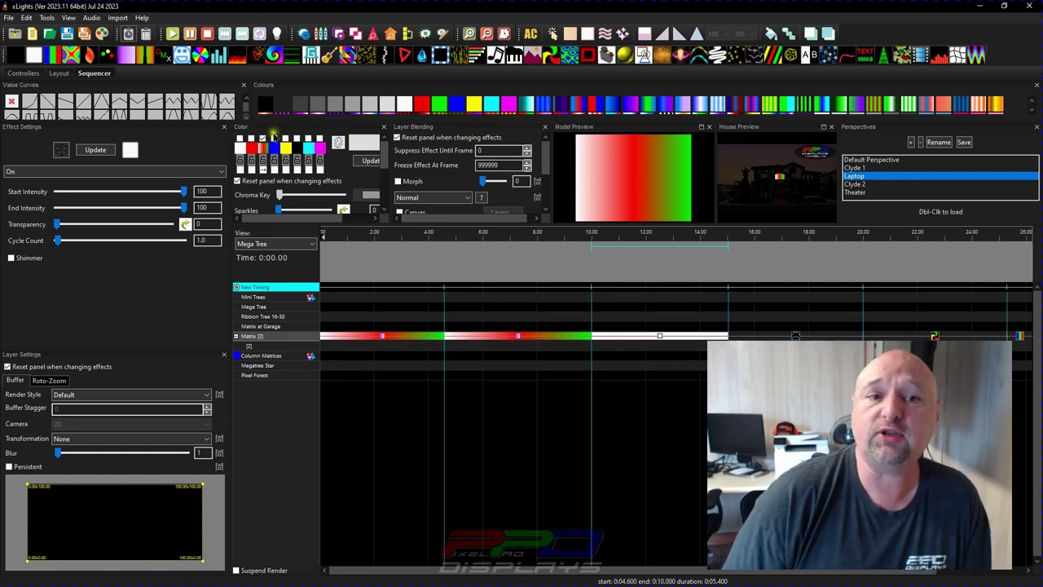
# Widen the white part of the On effect's colour curve gradient
pyautogui.click(266, 147)
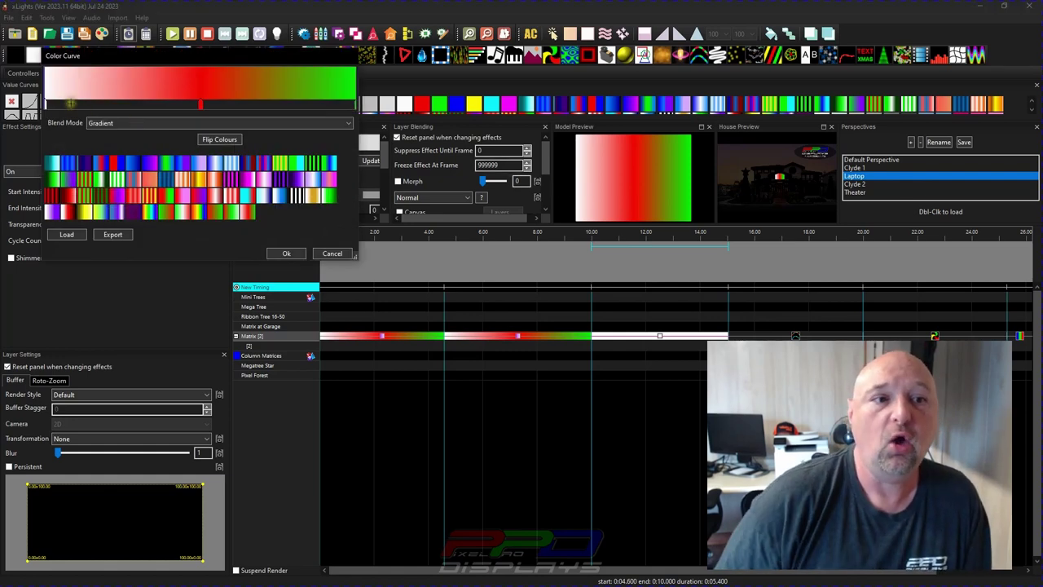
pyautogui.moveTo(46, 105); pyautogui.dragTo(156, 104)
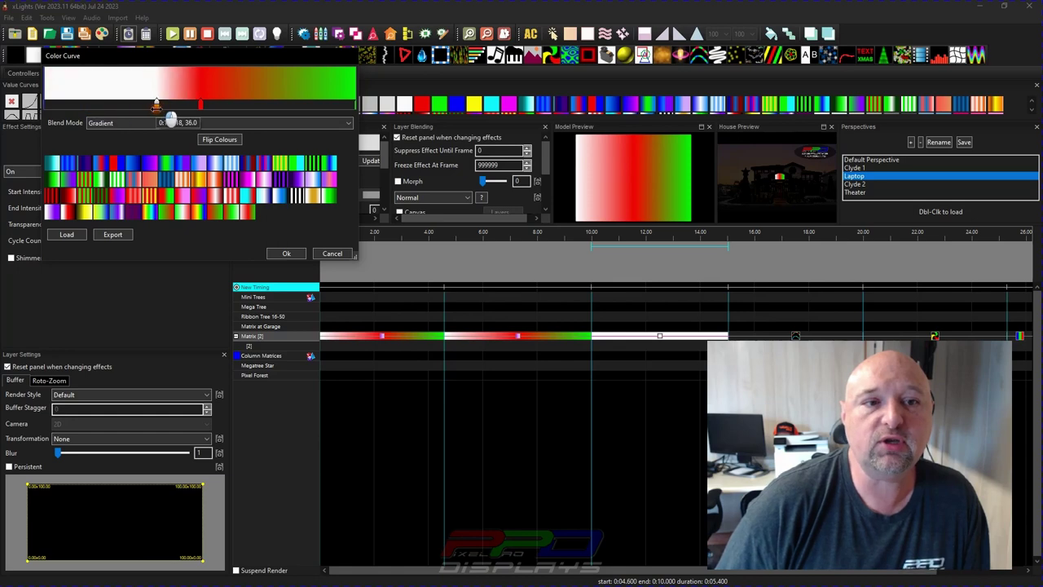
pyautogui.moveTo(360, 107); pyautogui.dragTo(616, 113)
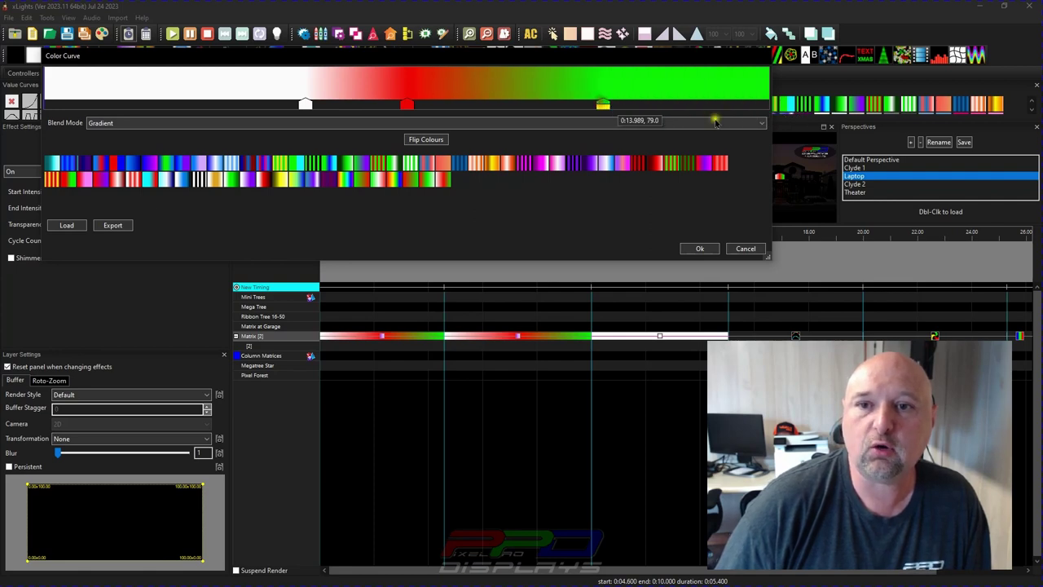
pyautogui.click(699, 248)
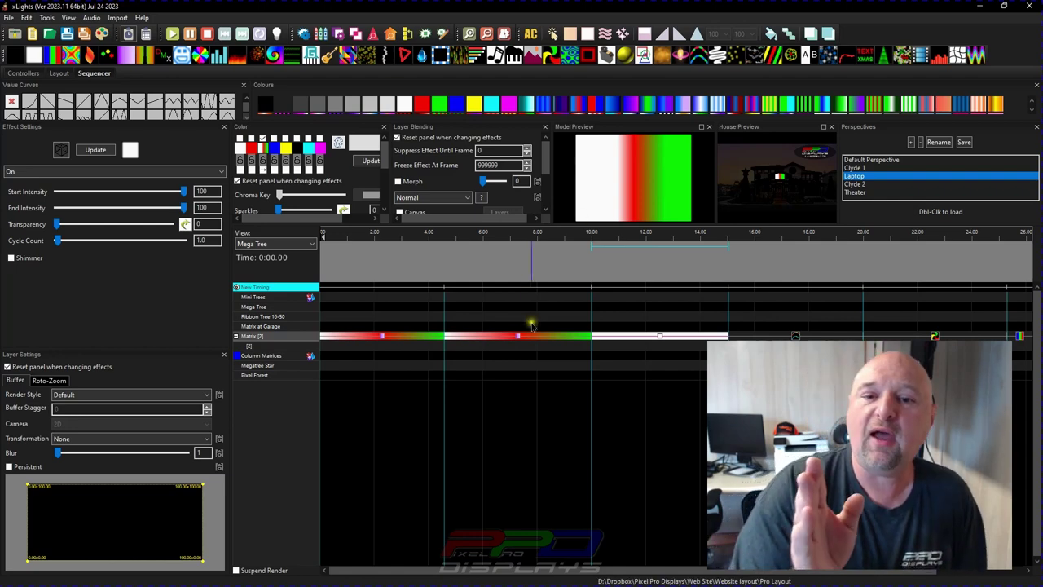
# Switch the gradient through top-to-bottom and left-to-right, ending on the circular direction
pyautogui.click(636, 340)
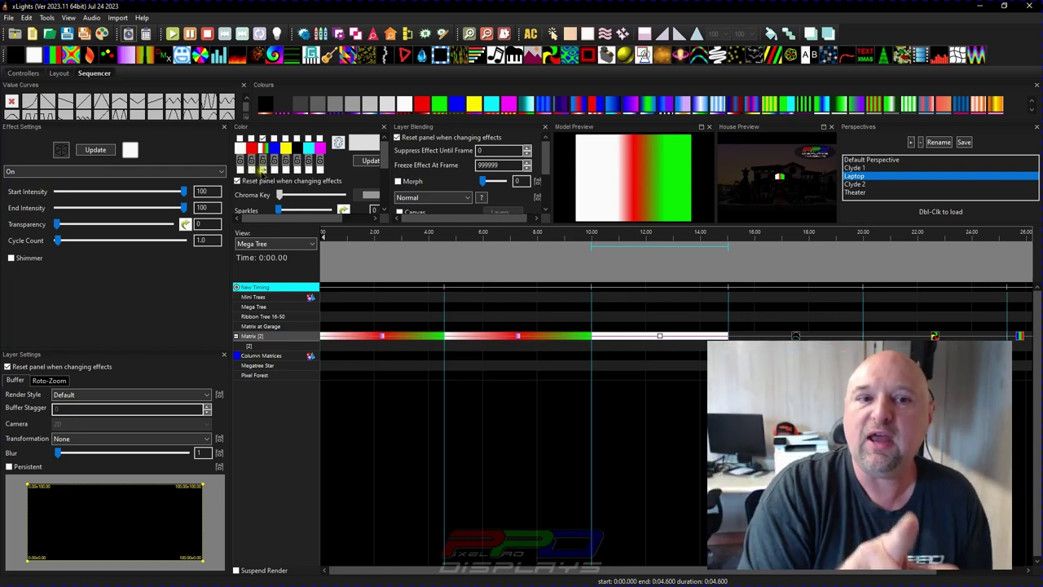
pyautogui.click(263, 169)
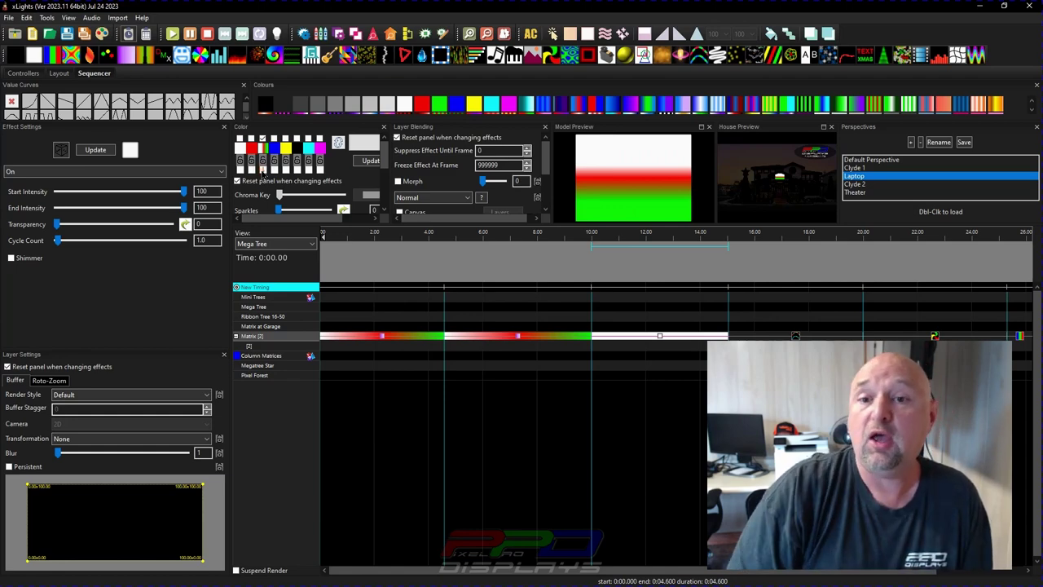
pyautogui.click(262, 169)
pyautogui.click(262, 169)
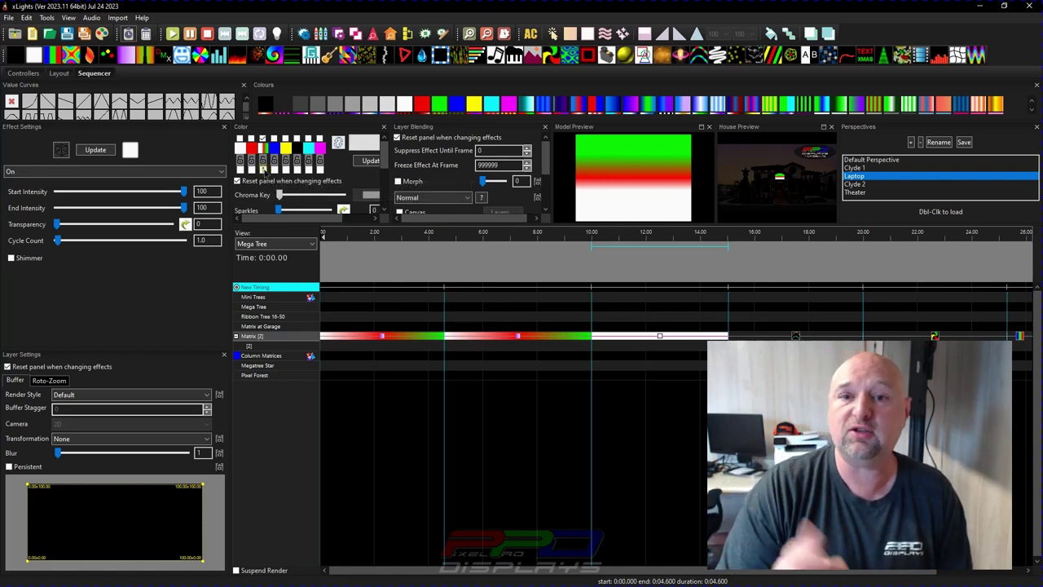
pyautogui.click(262, 170)
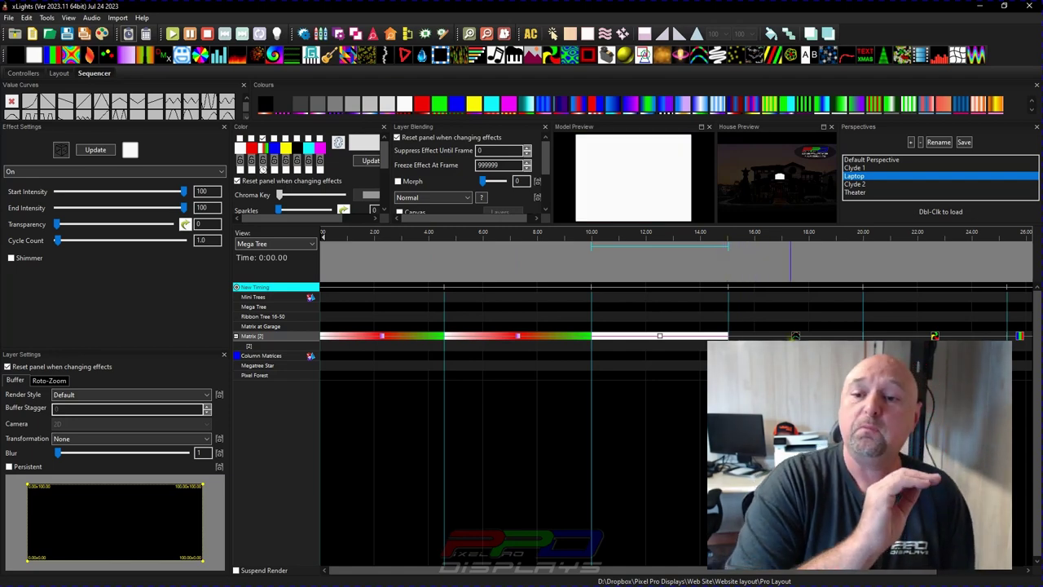
# Set the Single Strand chase to size 40 with two chases and 3d Fade
pyautogui.click(796, 335)
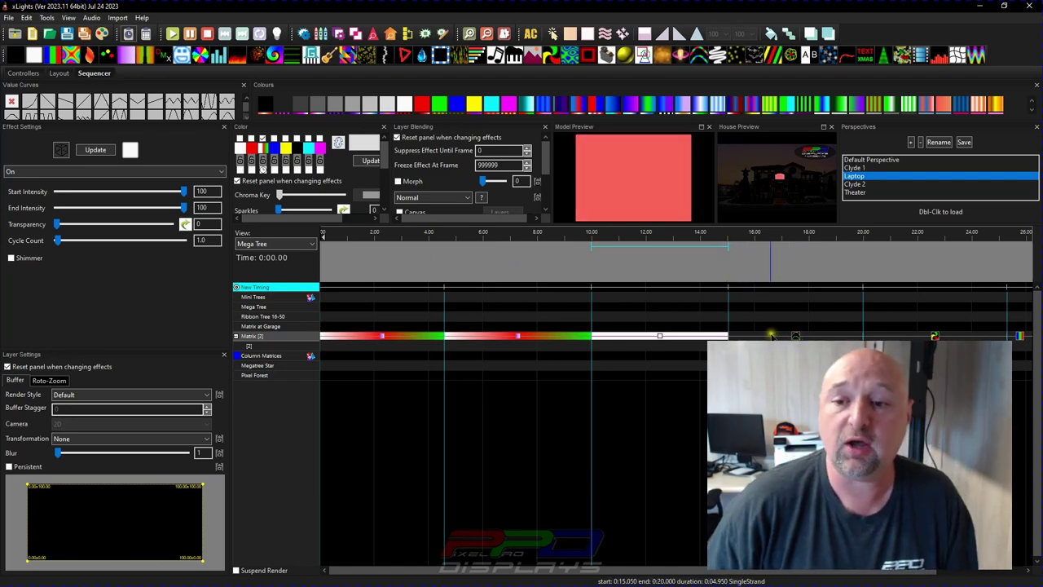
pyautogui.click(796, 336)
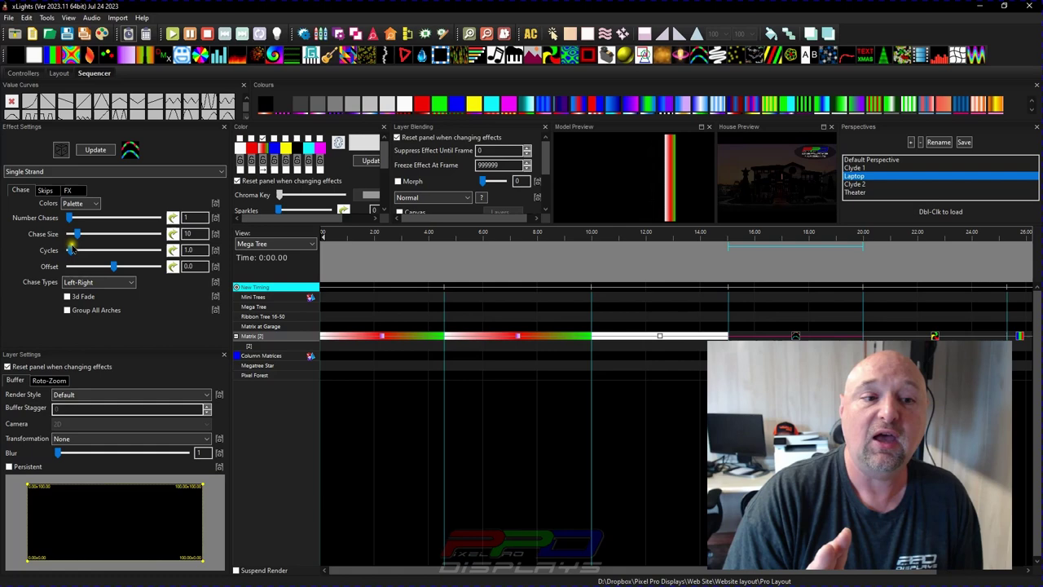
pyautogui.moveTo(78, 234); pyautogui.dragTo(134, 235)
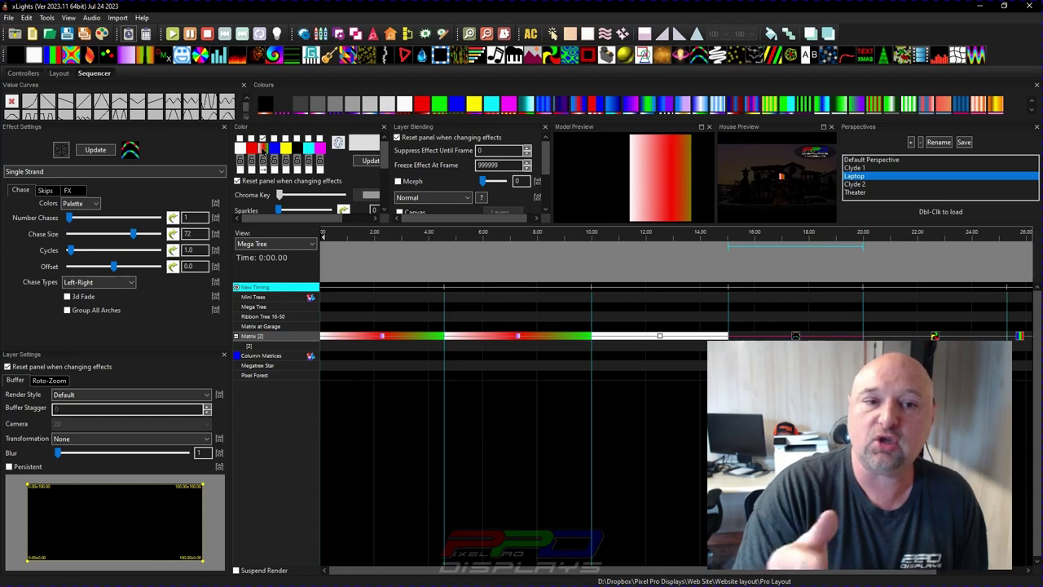
pyautogui.moveTo(132, 235); pyautogui.dragTo(105, 235)
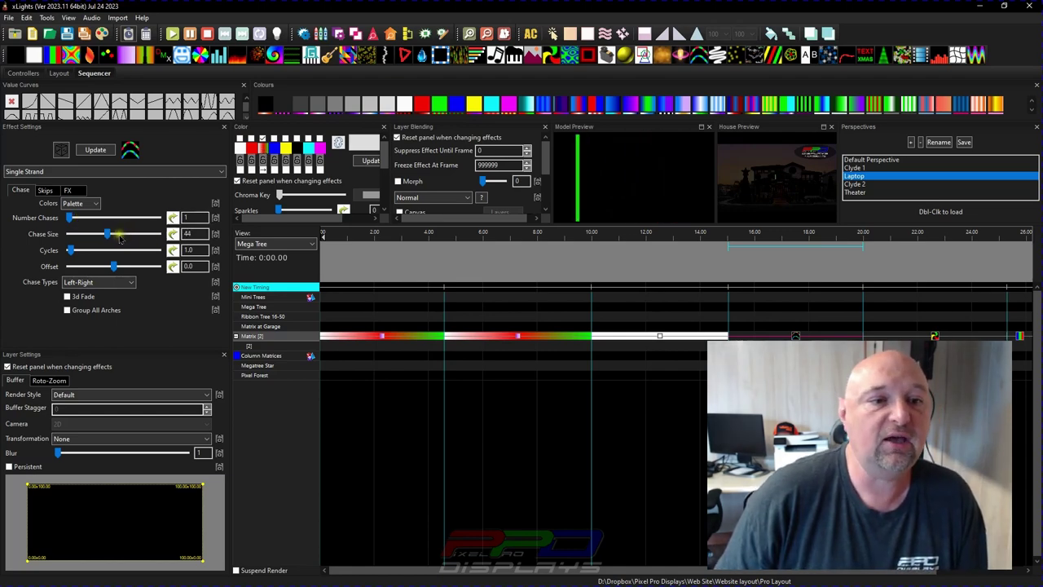
pyautogui.click(94, 219)
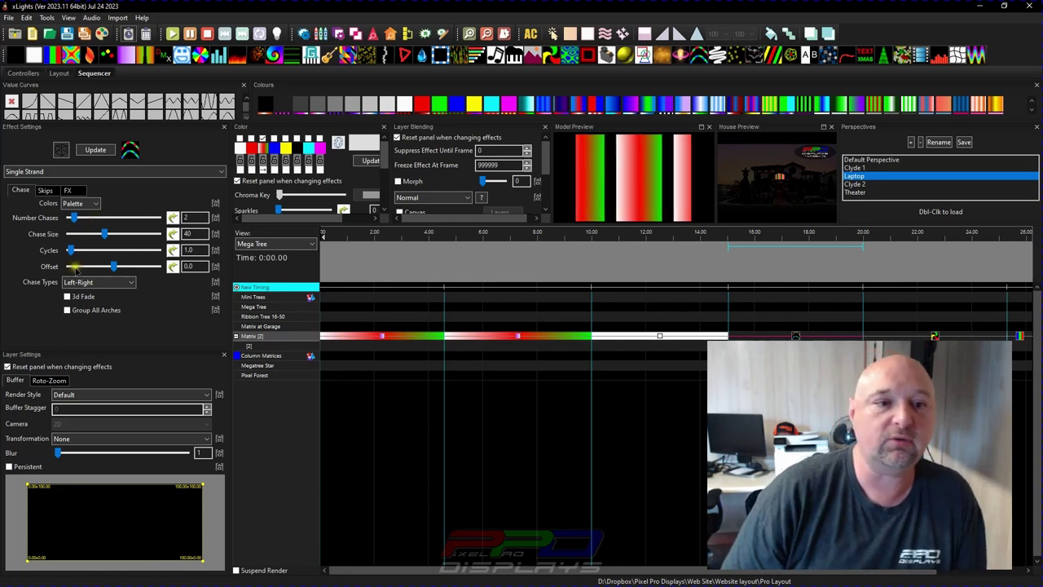
pyautogui.click(68, 297)
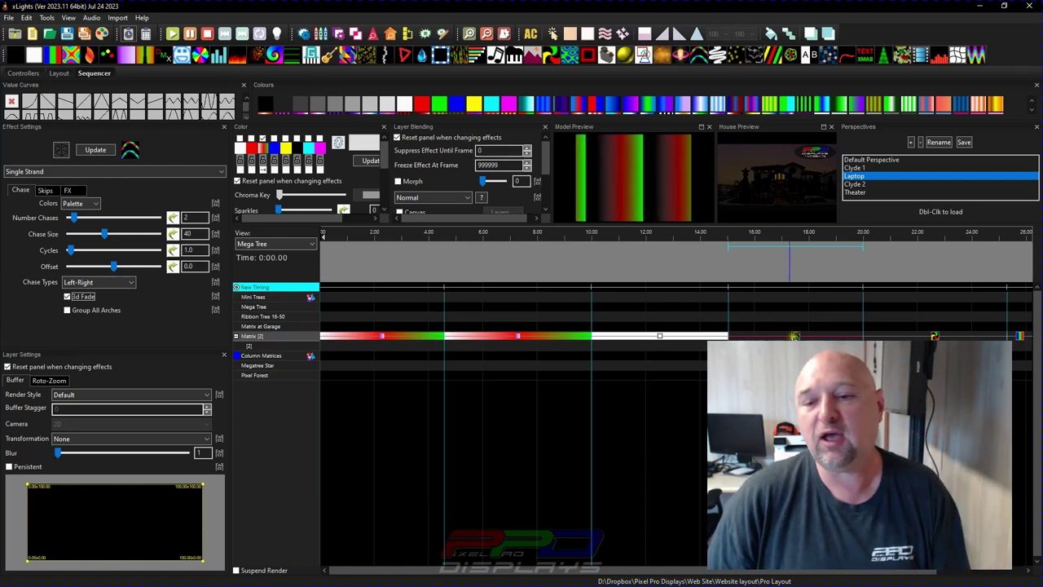
# Move the Single Strand effect at 15–20 s onto the Matrix at Garage row
pyautogui.click(796, 336)
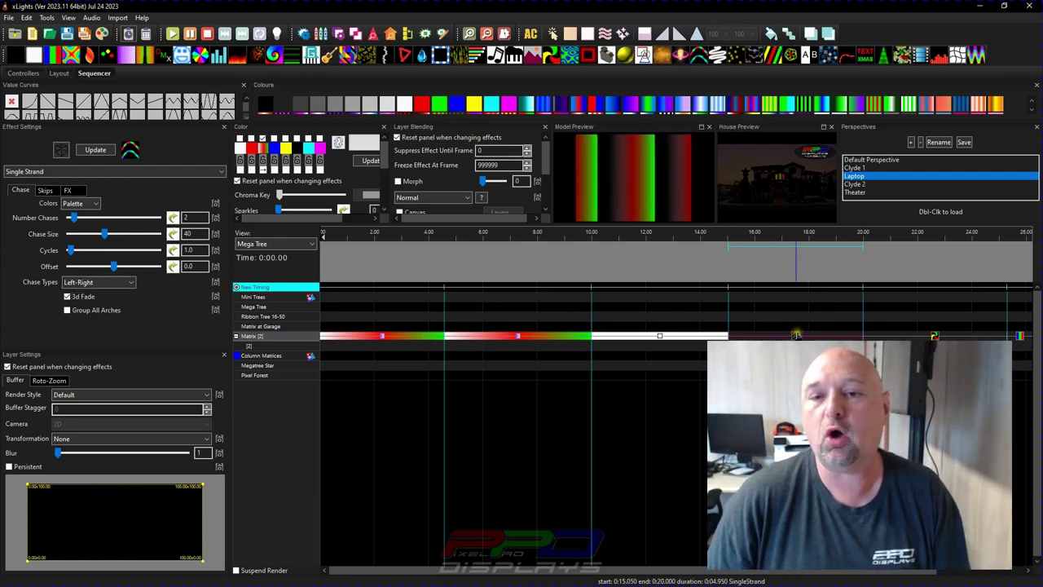
pyautogui.press('Delete')
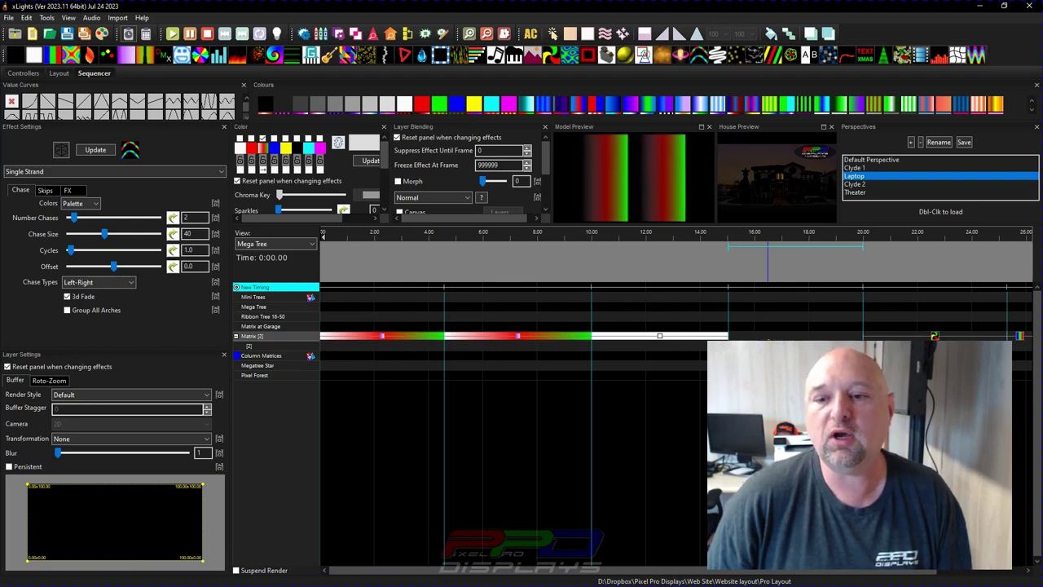
pyautogui.hotkey('ctrl', 'z')
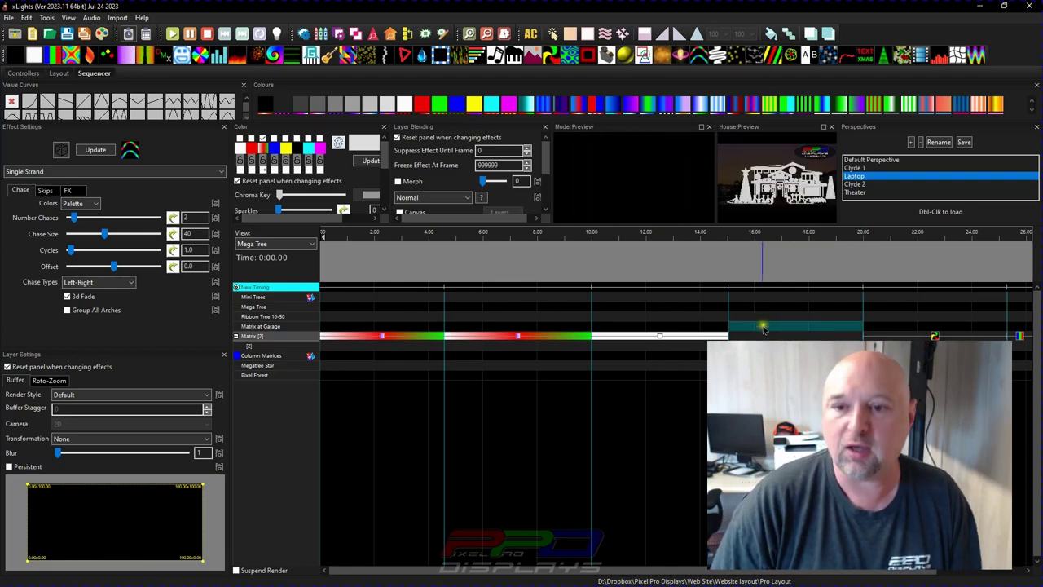
# Add a green swatch to the palette of the effect on Matrix at Garage
pyautogui.click(615, 255)
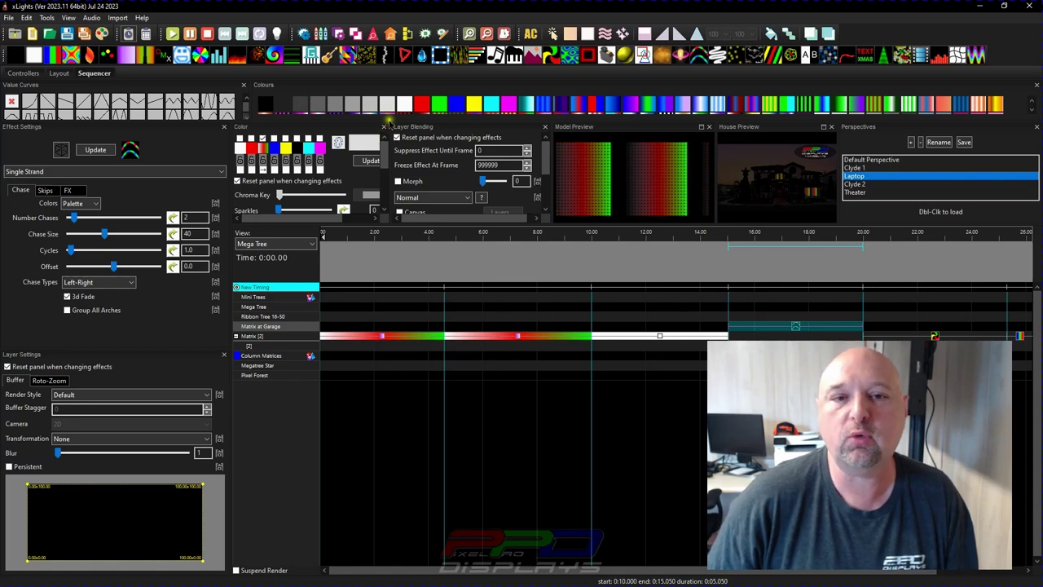
pyautogui.moveTo(439, 103); pyautogui.dragTo(264, 148)
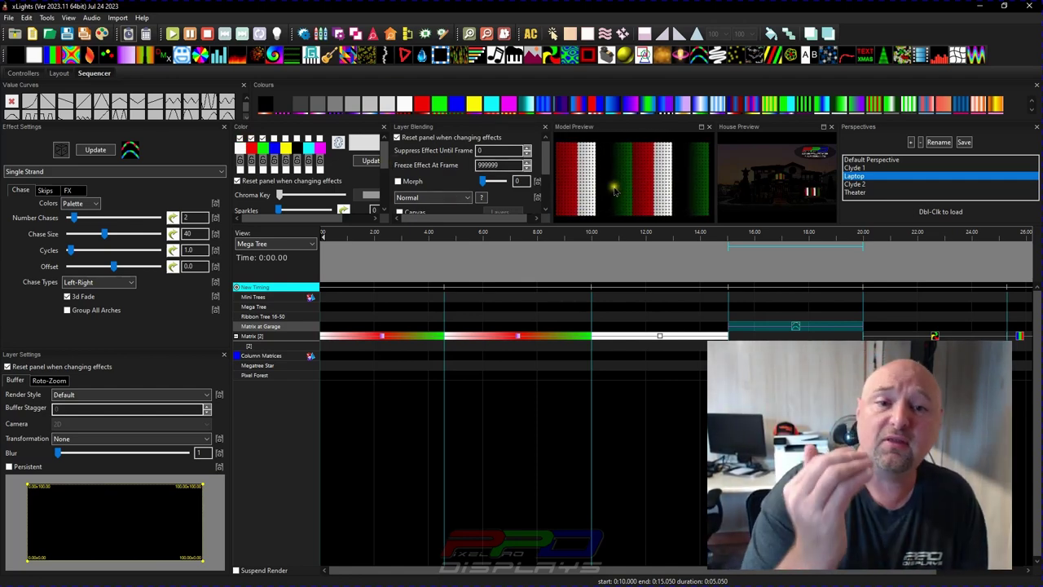
pyautogui.press('Right')
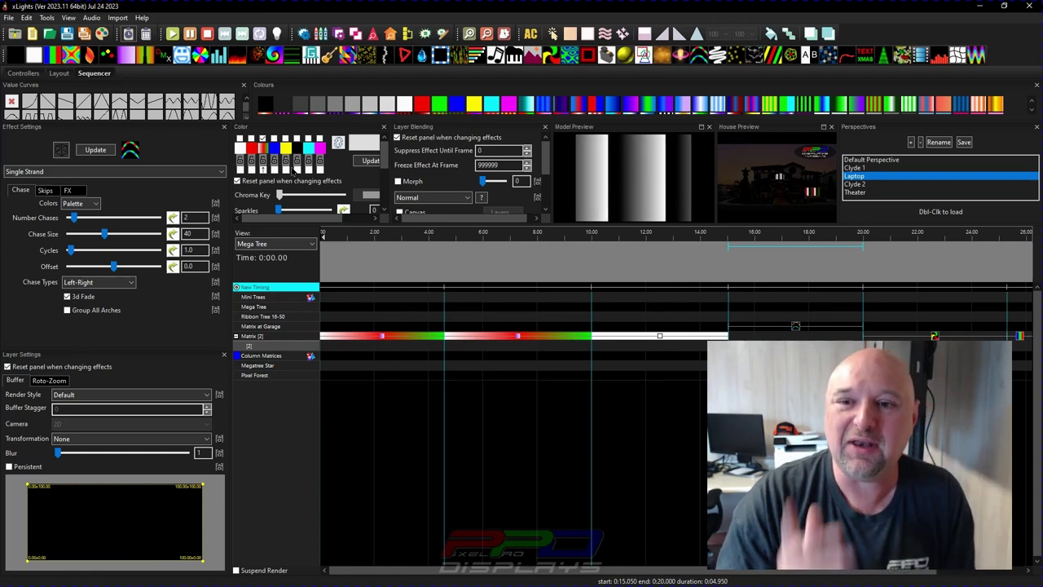
# Set the Pinwheel to 1 arm, speed 0, twist 0, thick 19, offset 266
pyautogui.hscroll(3, 693, 331)
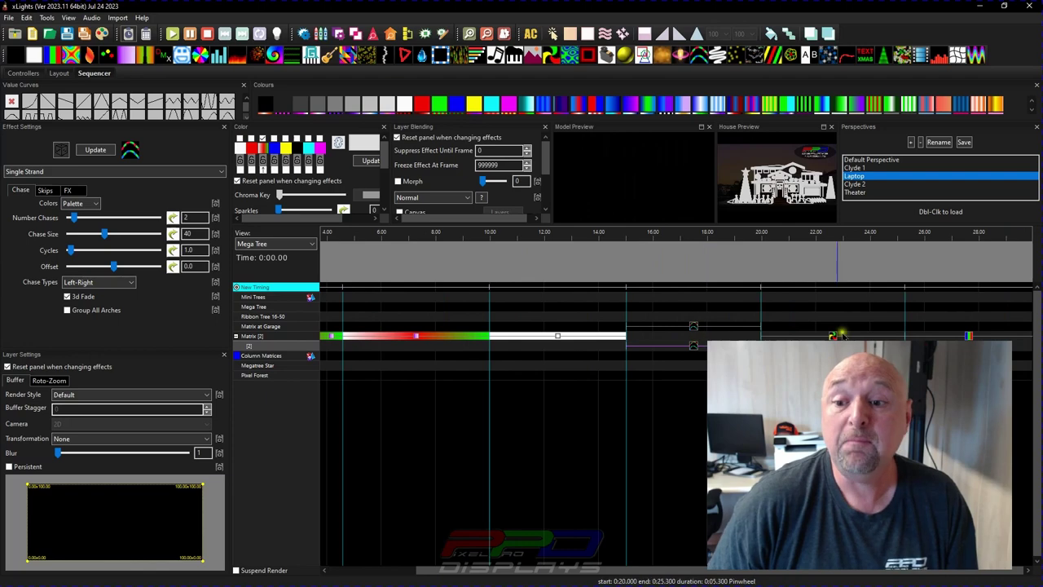
pyautogui.click(833, 335)
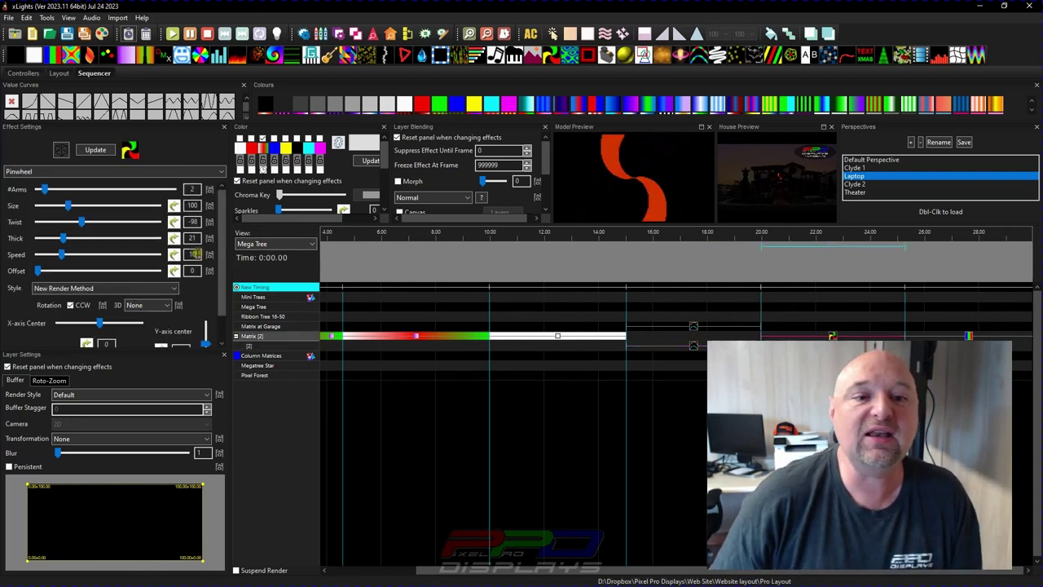
pyautogui.doubleClick(194, 254)
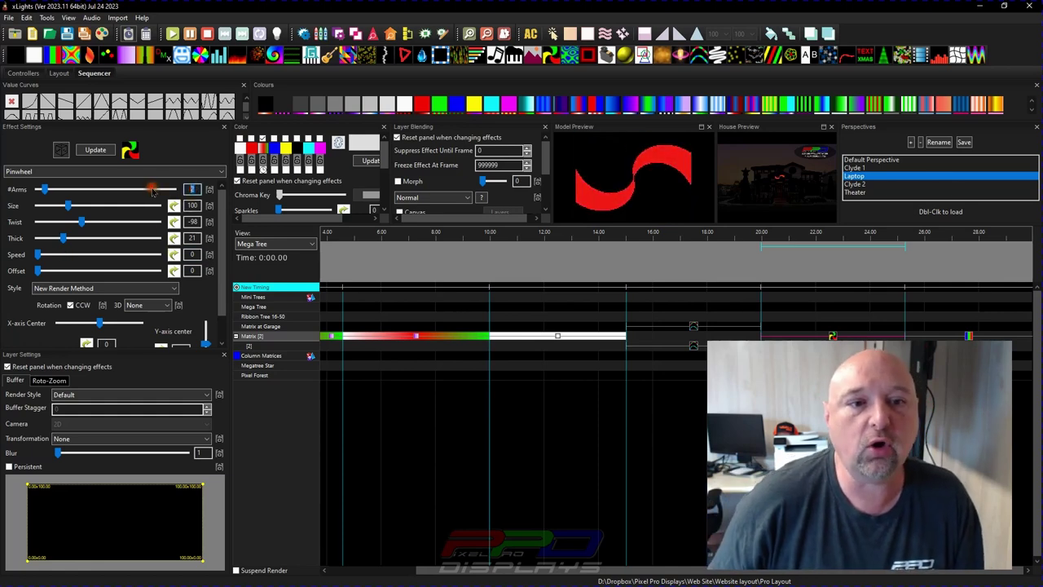
pyautogui.scroll(-1, 152, 189)
pyautogui.scroll(-5, 82, 226)
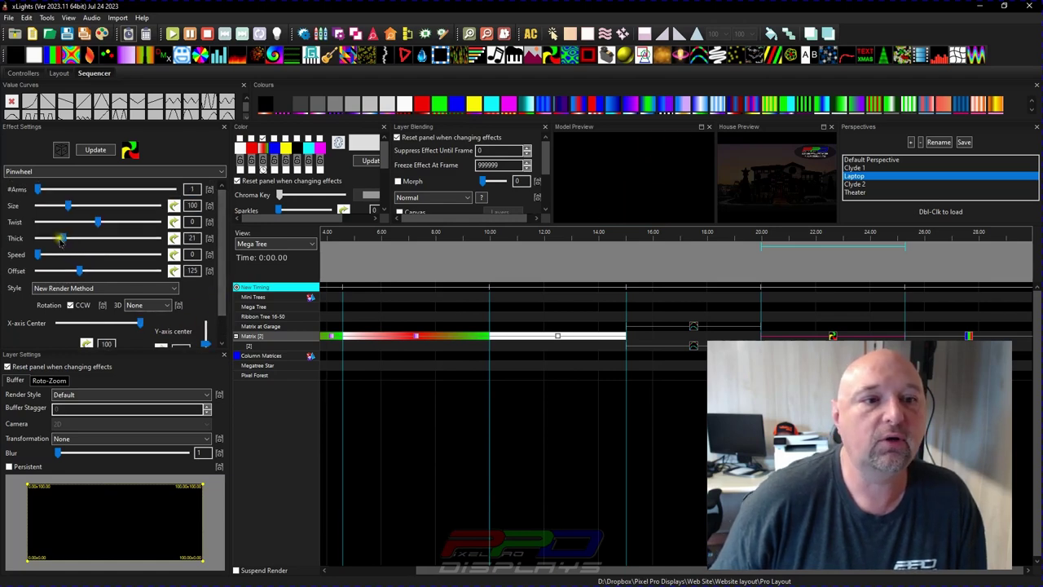
pyautogui.scroll(-2, 59, 238)
pyautogui.scroll(-2, 139, 324)
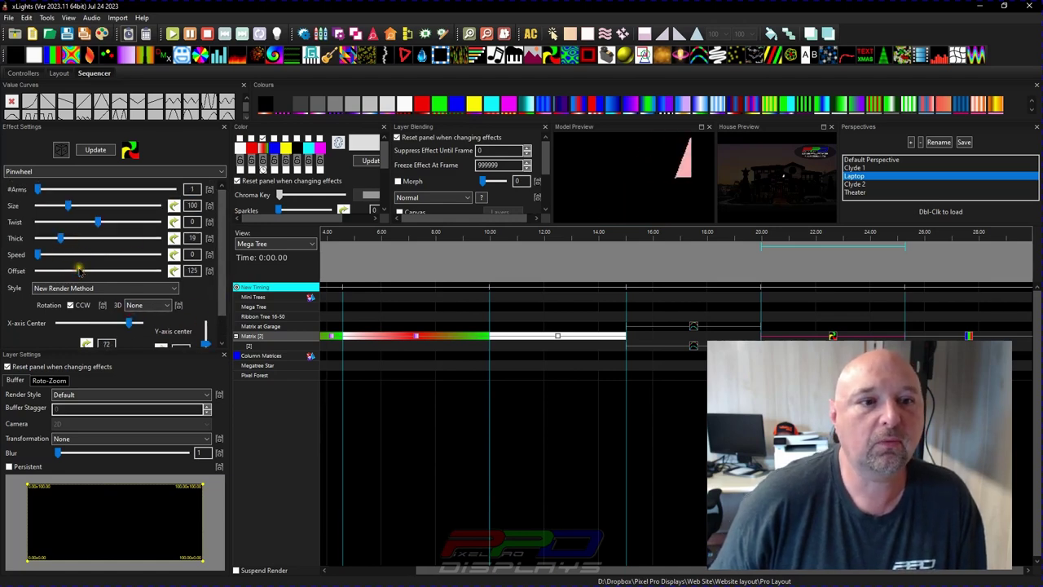
pyautogui.moveTo(79, 270); pyautogui.dragTo(129, 277)
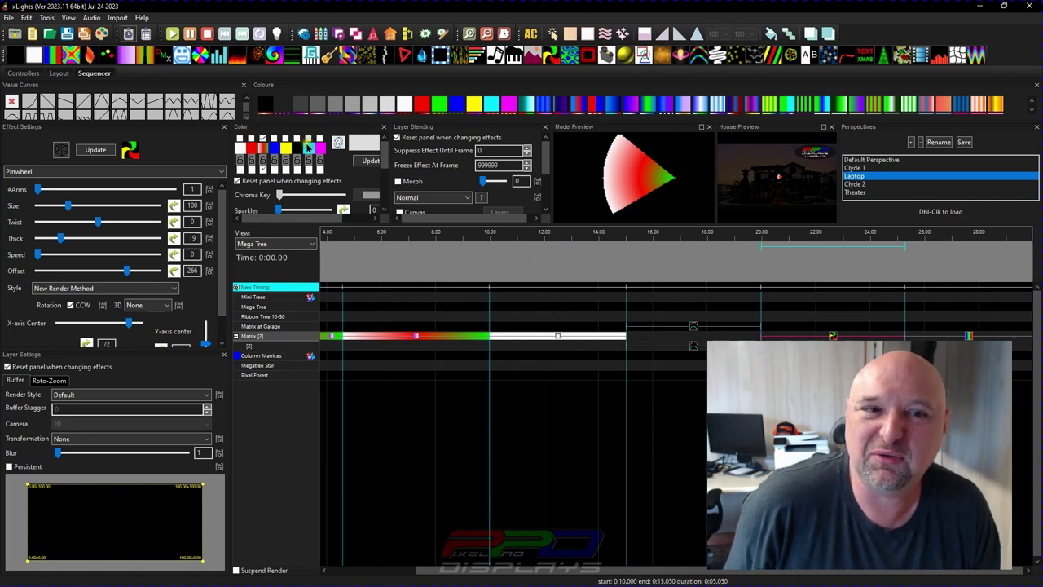
pyautogui.click(263, 147)
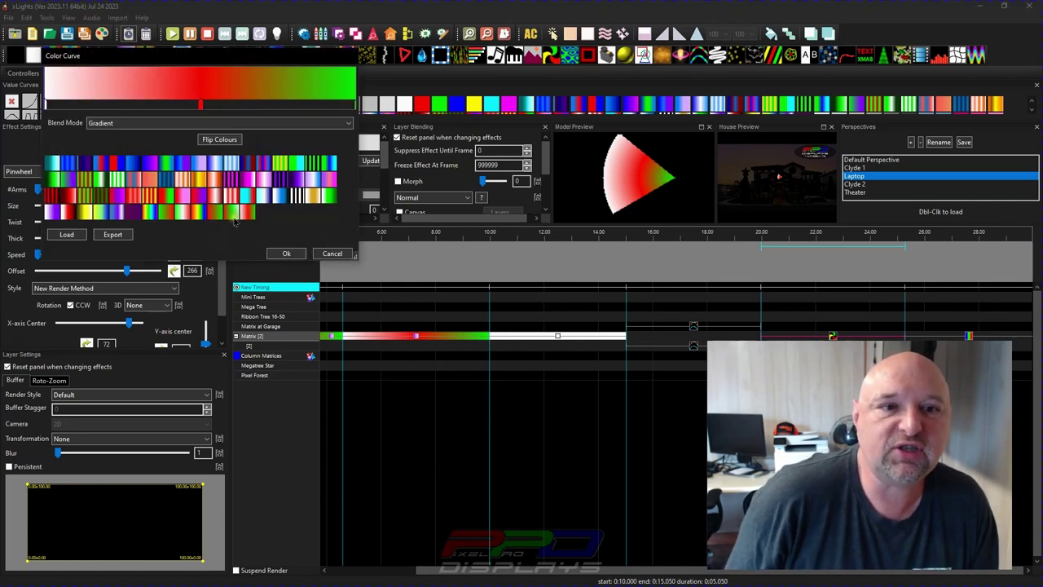
# Apply the rainbow preset colour curve to the Pinwheel's palette colour
pyautogui.click(207, 214)
pyautogui.click(286, 254)
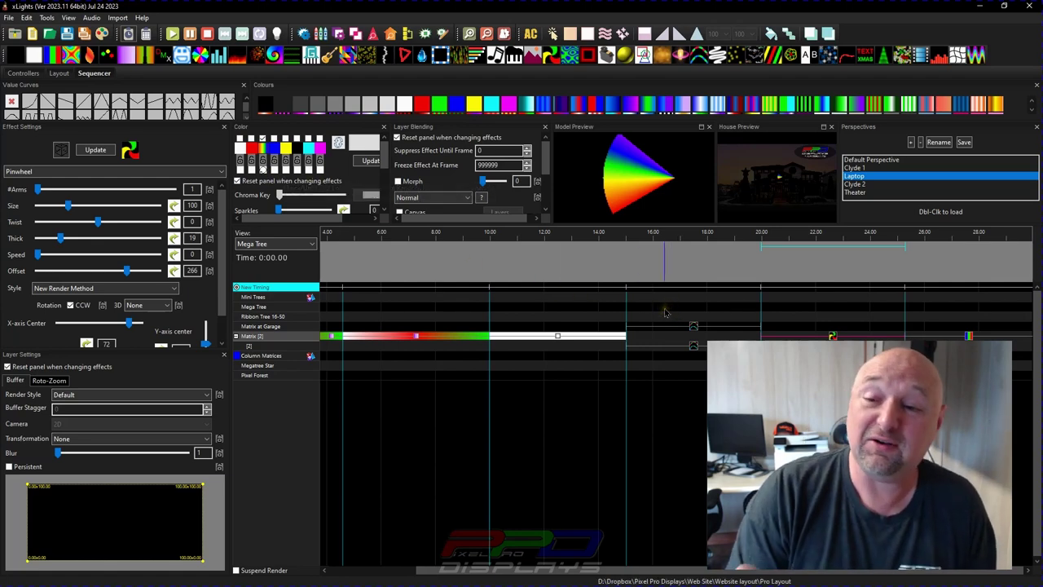
# Select the Bars effect on the Matrix row to load its settings
pyautogui.click(957, 335)
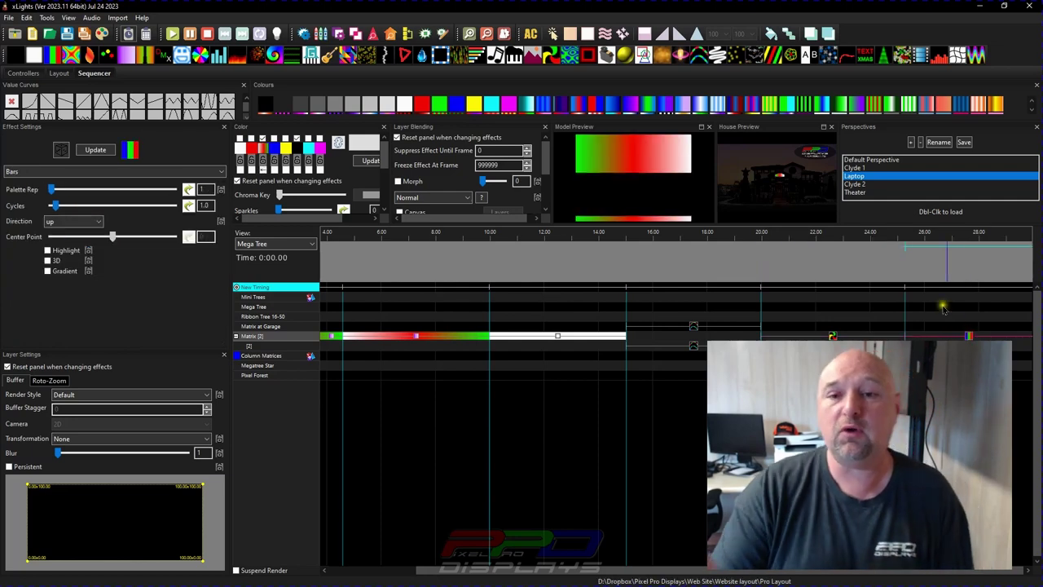